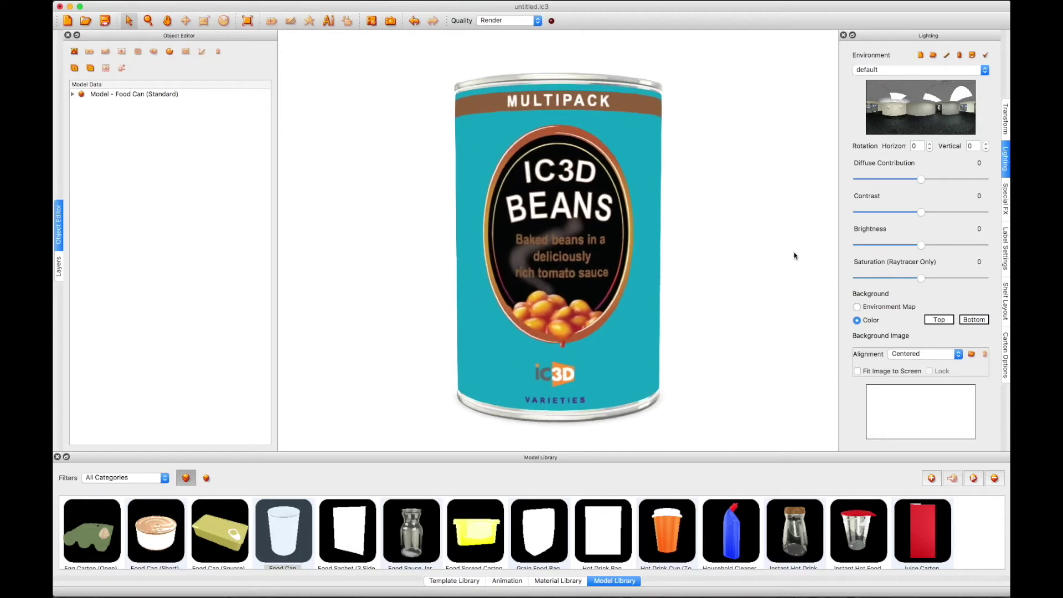
# Duplicate the food can model into a centred block 2 wide and 2 deep, letting its label data be saved.
pyautogui.click(660, 226)
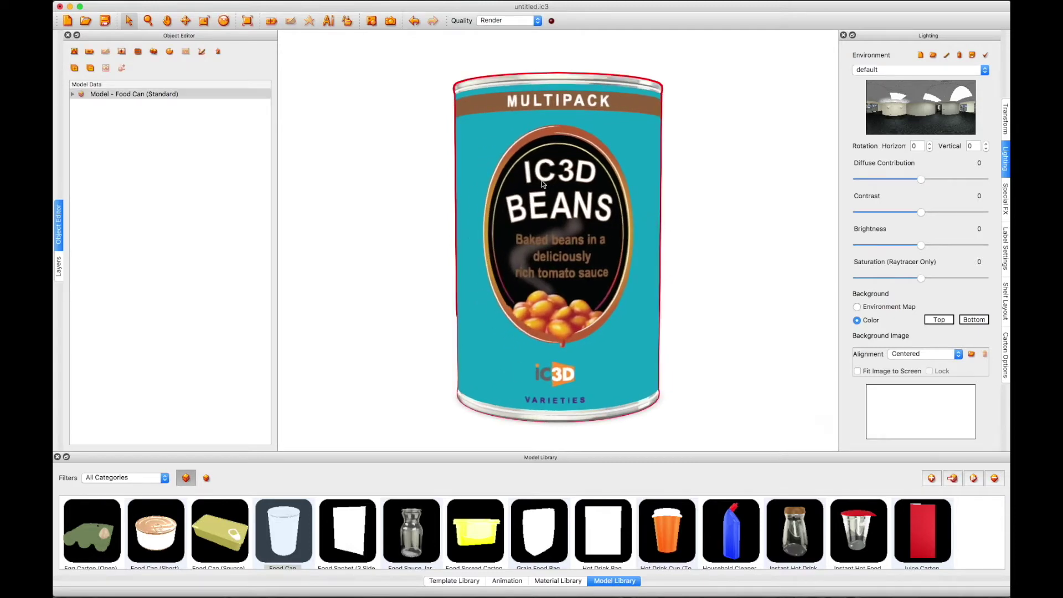
pyautogui.click(154, 52)
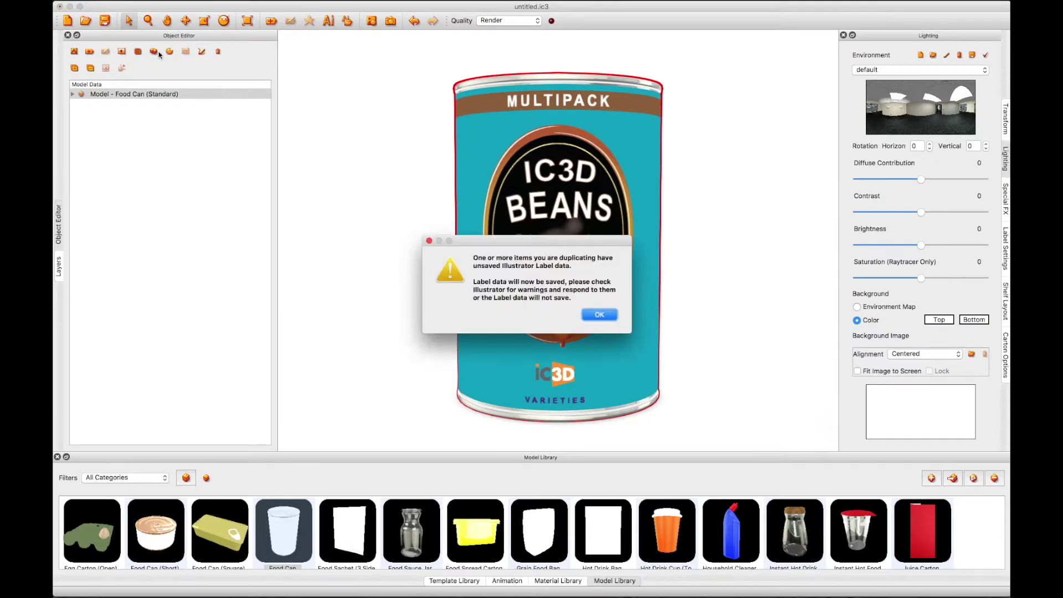
pyautogui.click(607, 318)
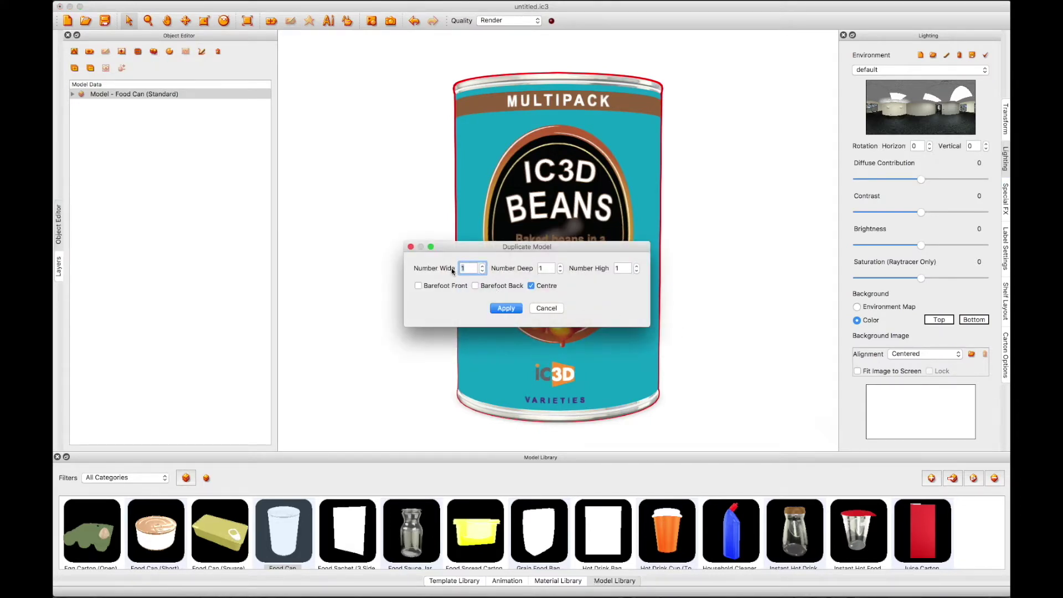
pyautogui.press('Tab')
pyautogui.write('2')
pyautogui.click(510, 310)
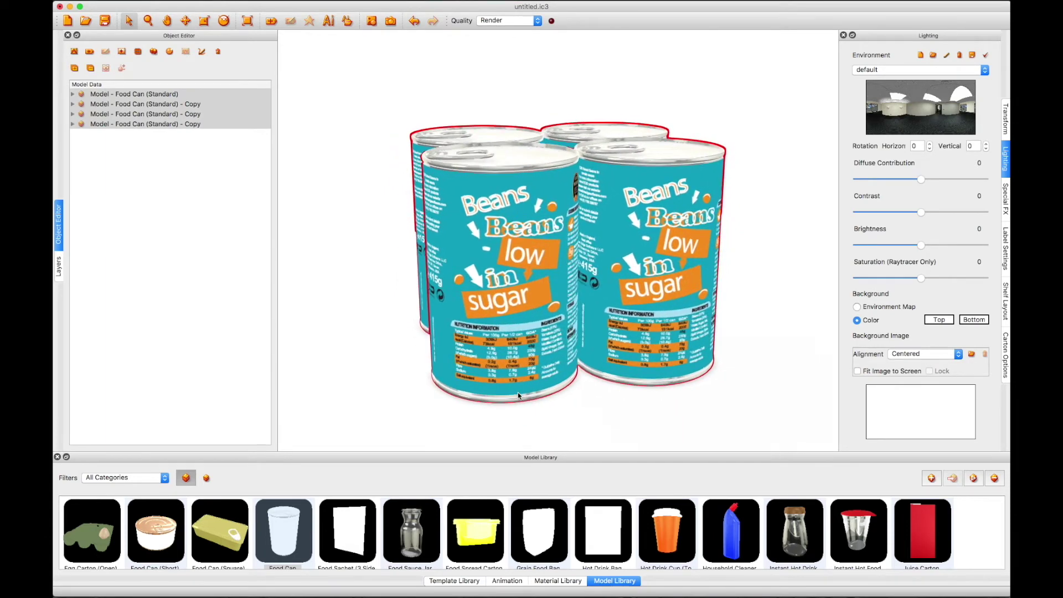
pyautogui.click(523, 347)
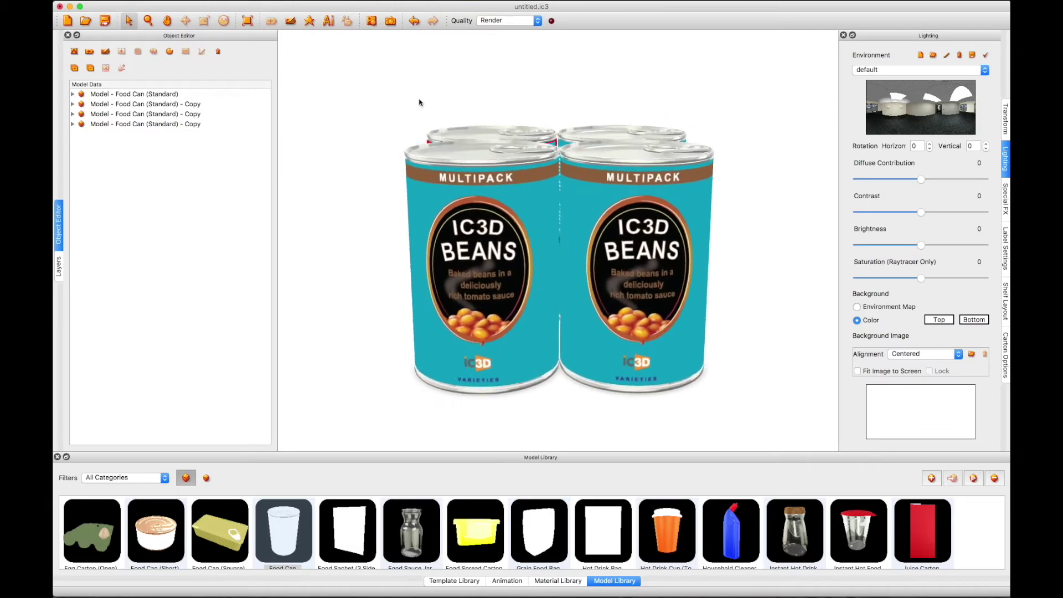
# Select all four food can models and start the Shrink Film template on them.
pyautogui.click(170, 94)
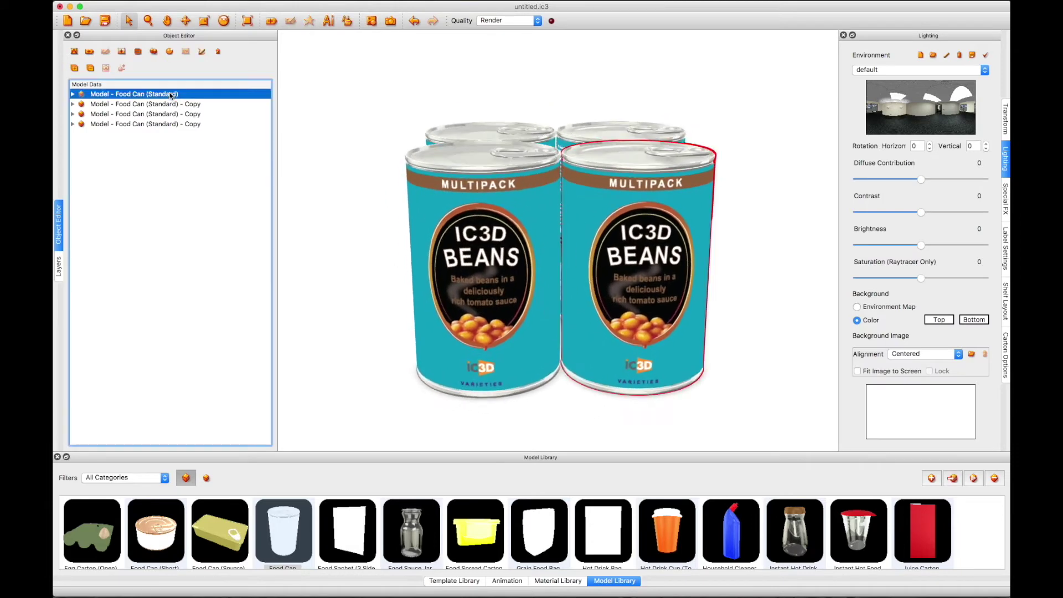
pyautogui.keyDown('shift'); pyautogui.click(169, 125); pyautogui.keyUp('shift')
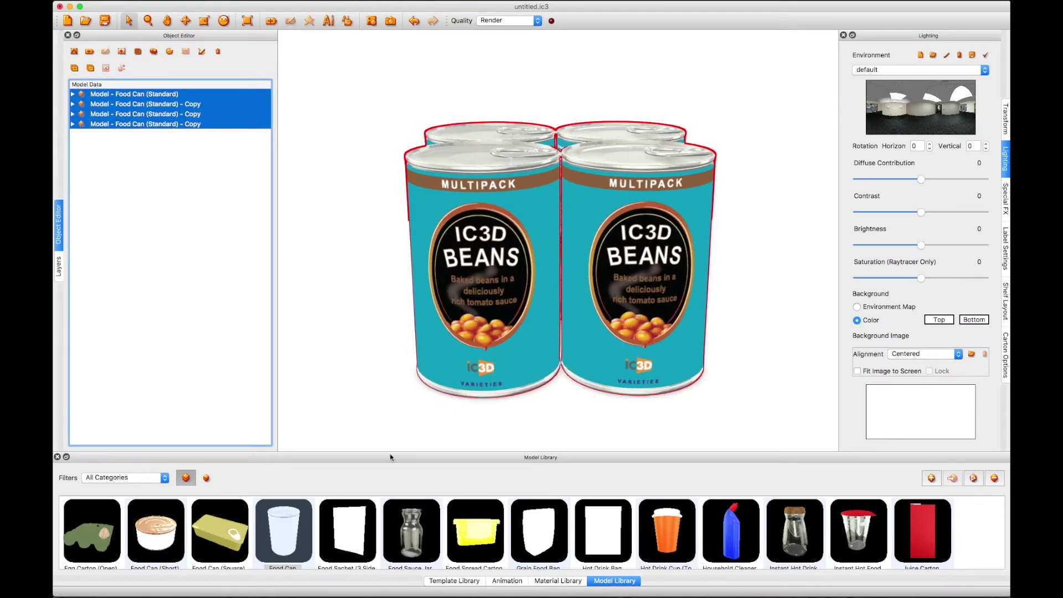
pyautogui.click(453, 581)
pyautogui.scroll(-5, 523, 552)
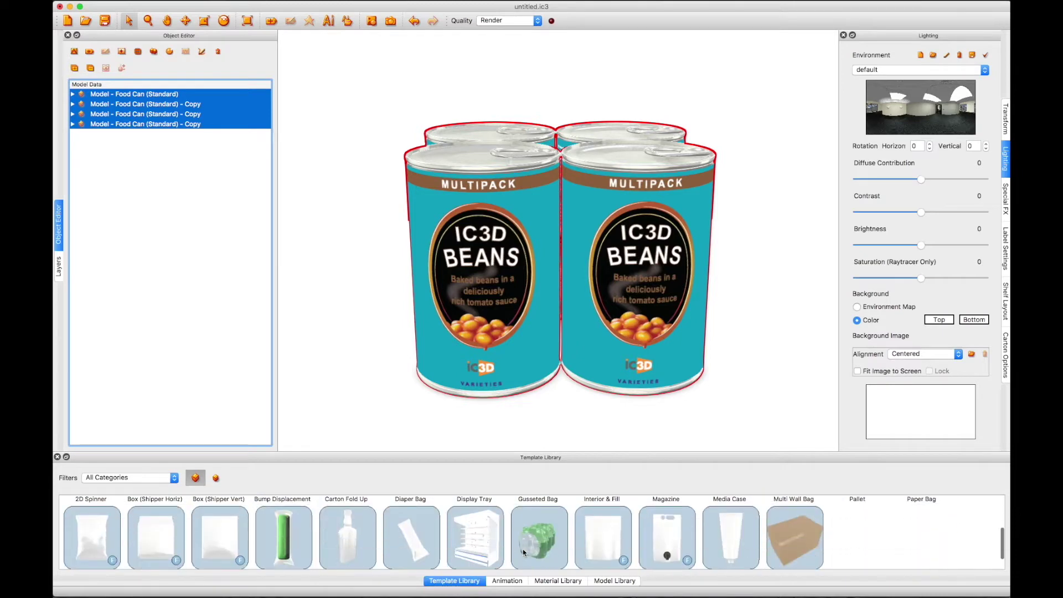
pyautogui.click(537, 535)
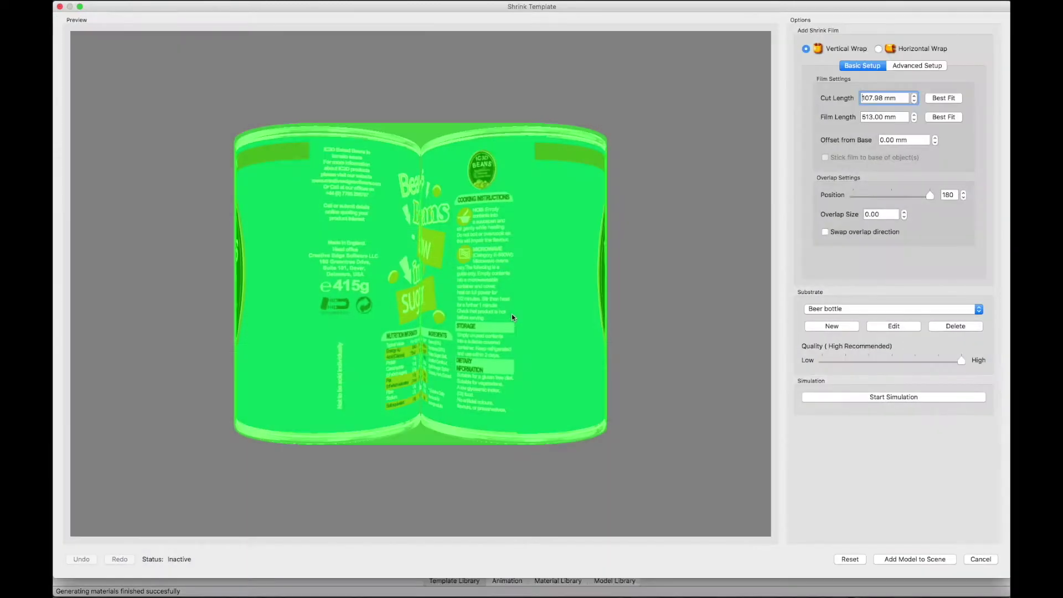
# Switch the shrink film to Horizontal Wrap and set its cut length to 200 mm.
pyautogui.moveTo(512, 314); pyautogui.dragTo(472, 321)
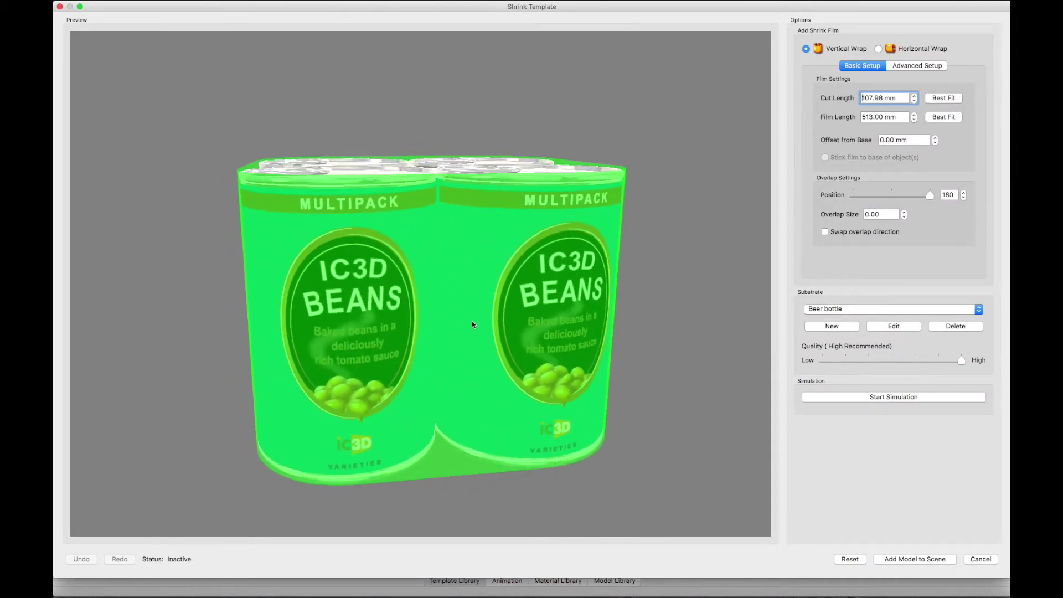
pyautogui.click(879, 50)
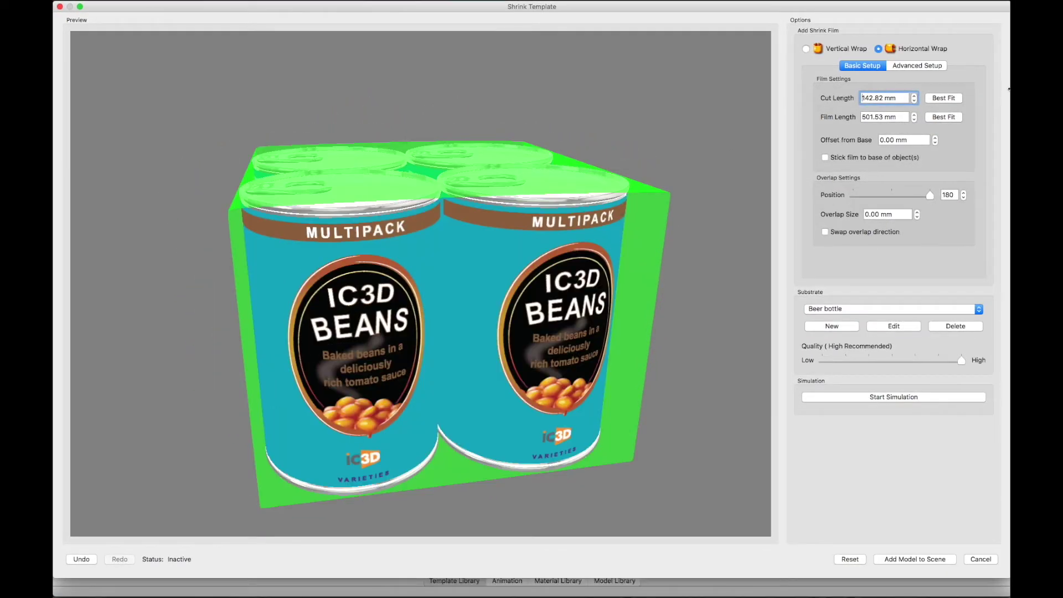
pyautogui.moveTo(898, 95); pyautogui.dragTo(831, 98)
pyautogui.write('200')
pyautogui.press('Return')
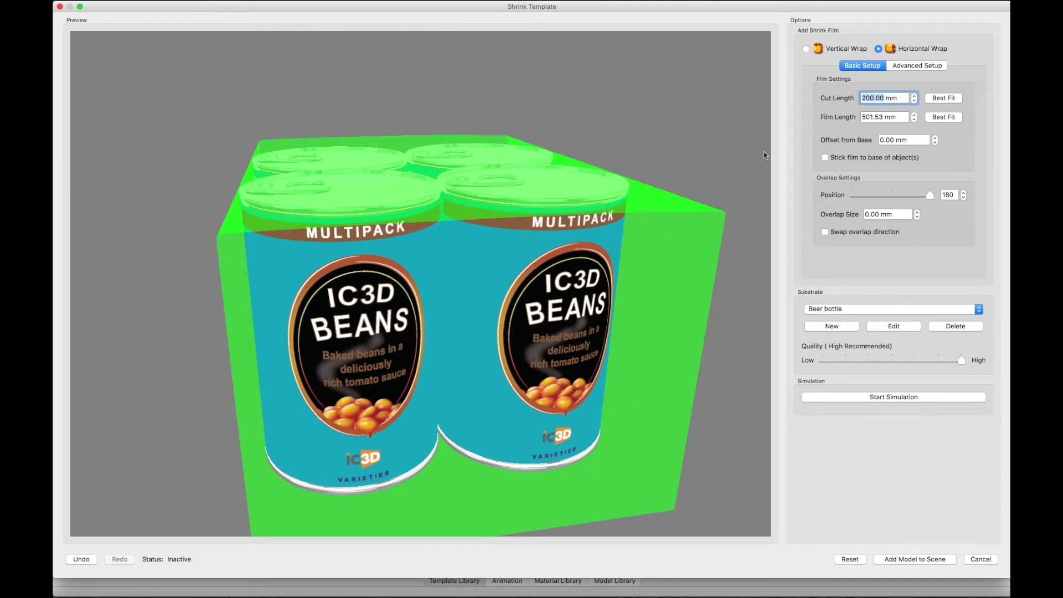
# Set the film's overlap size to 50 mm.
pyautogui.moveTo(899, 214); pyautogui.dragTo(832, 215)
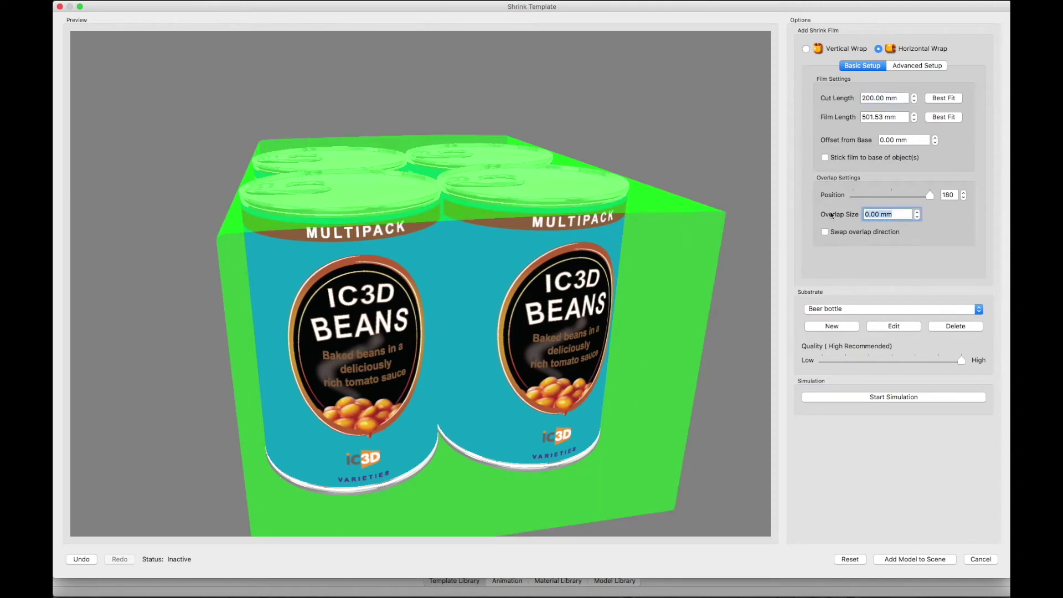
pyautogui.write('50')
pyautogui.press('Return')
pyautogui.moveTo(649, 281); pyautogui.dragTo(505, 343)
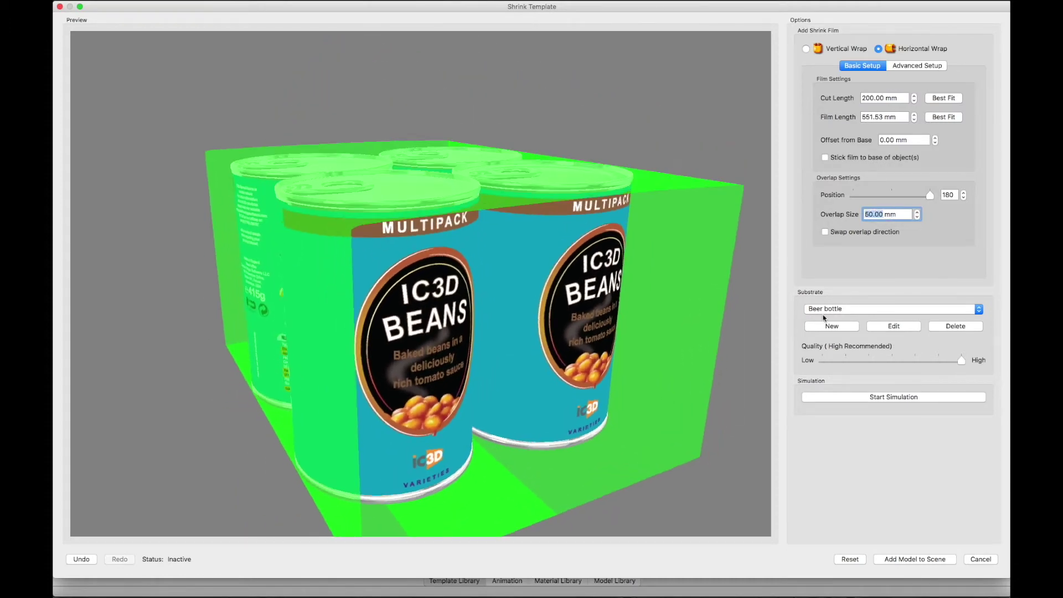
# Set the film's overlap position to 156 and choose the Beans substrate.
pyautogui.moveTo(930, 196)
pyautogui.mouseDown()
pyautogui.moveTo(868, 195)
pyautogui.moveTo(919, 198)
pyautogui.mouseUp()
pyautogui.moveTo(637, 333)
pyautogui.mouseDown()
pyautogui.moveTo(625, 277)
pyautogui.moveTo(622, 347)
pyautogui.moveTo(650, 346)
pyautogui.mouseUp()
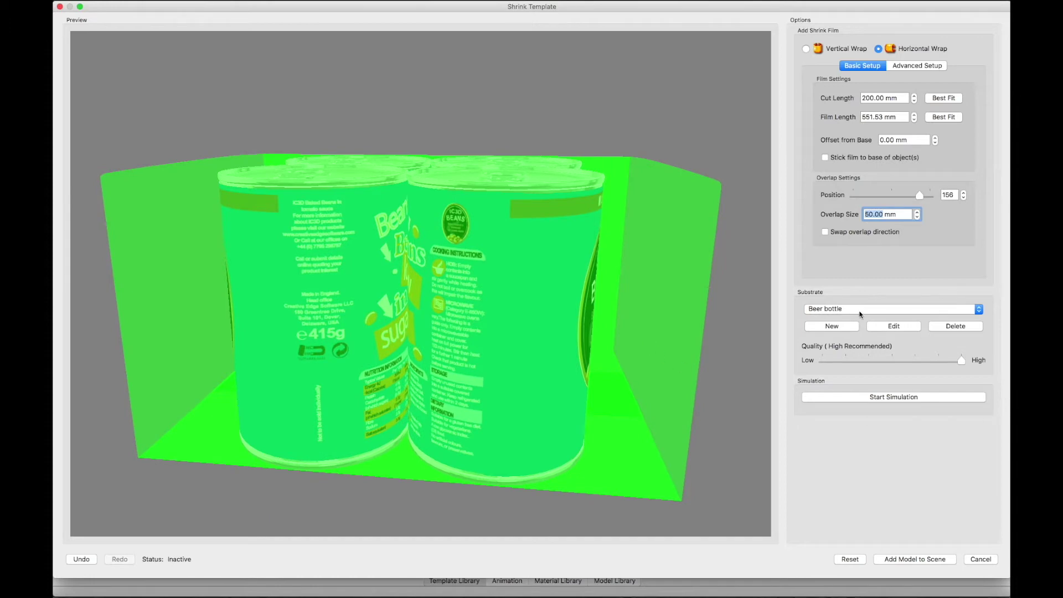
pyautogui.click(861, 314)
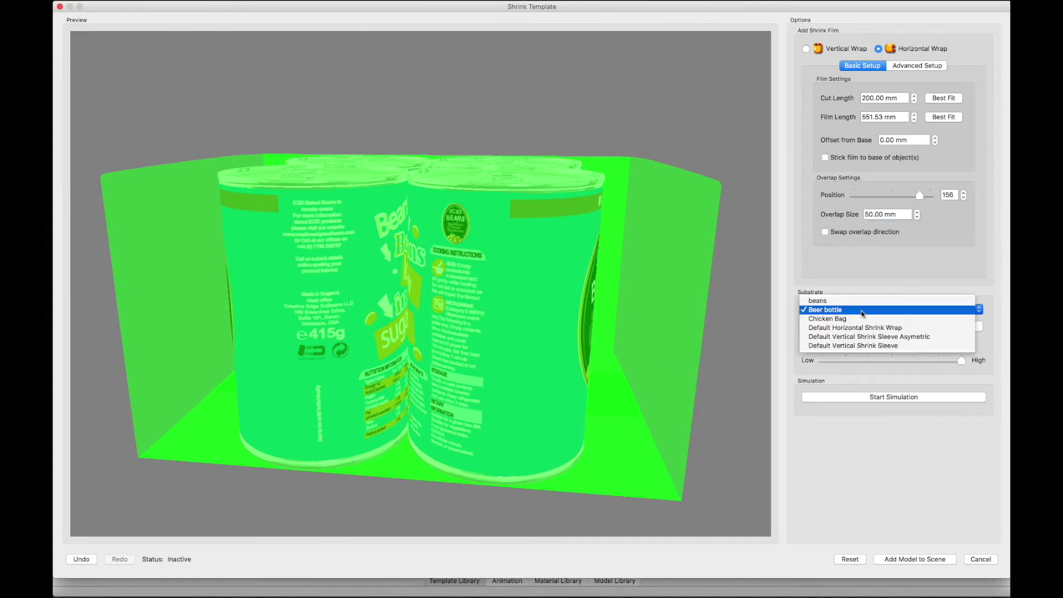
pyautogui.click(859, 301)
# Run a trial shrink simulation on the film around the cans and undo it.
pyautogui.click(851, 397)
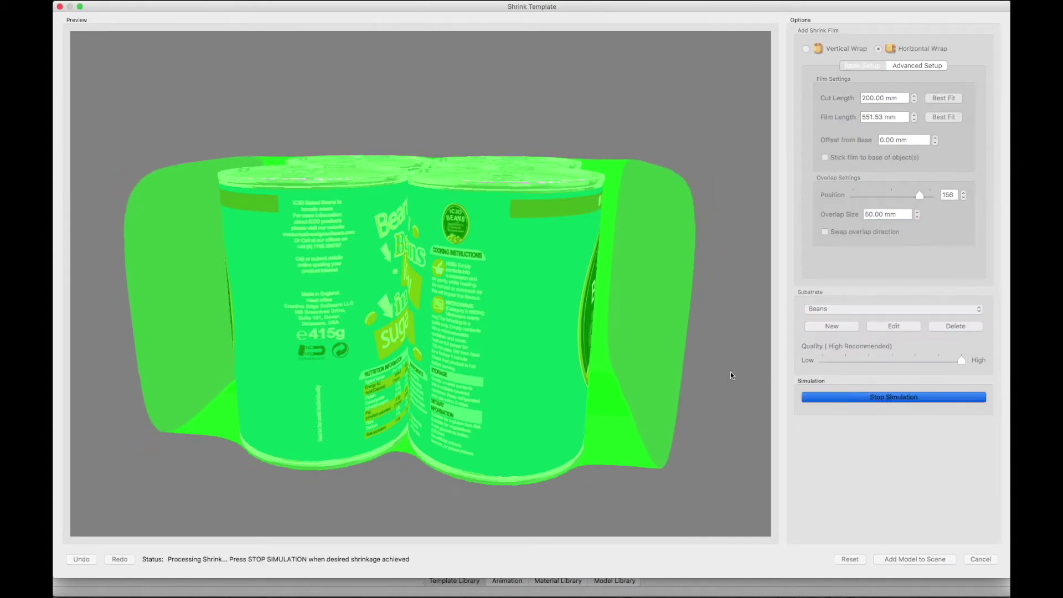
pyautogui.moveTo(570, 327)
pyautogui.mouseDown()
pyautogui.moveTo(558, 336)
pyautogui.moveTo(566, 331)
pyautogui.mouseUp()
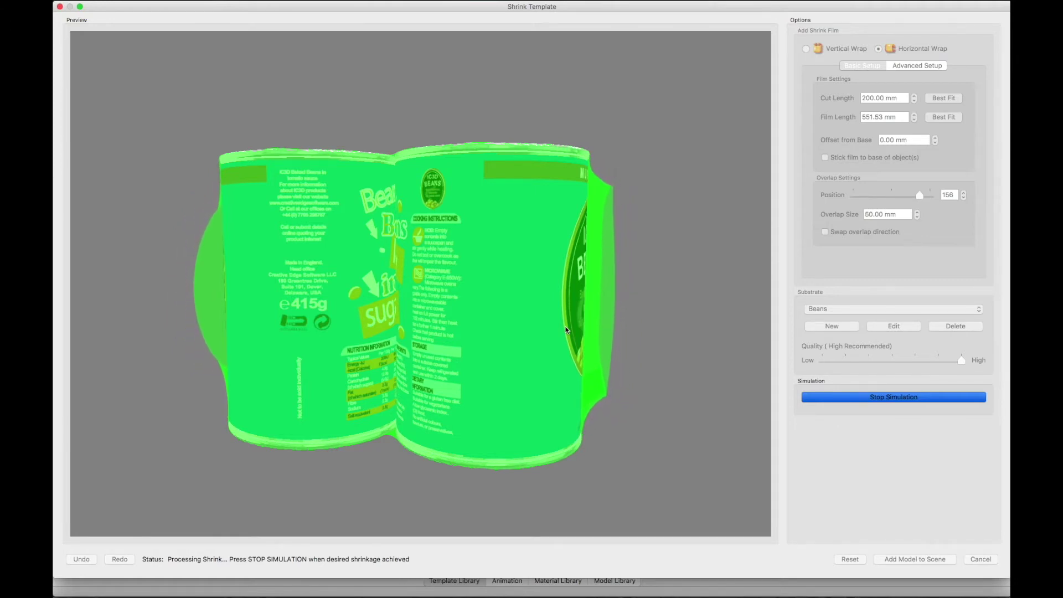
pyautogui.click(867, 398)
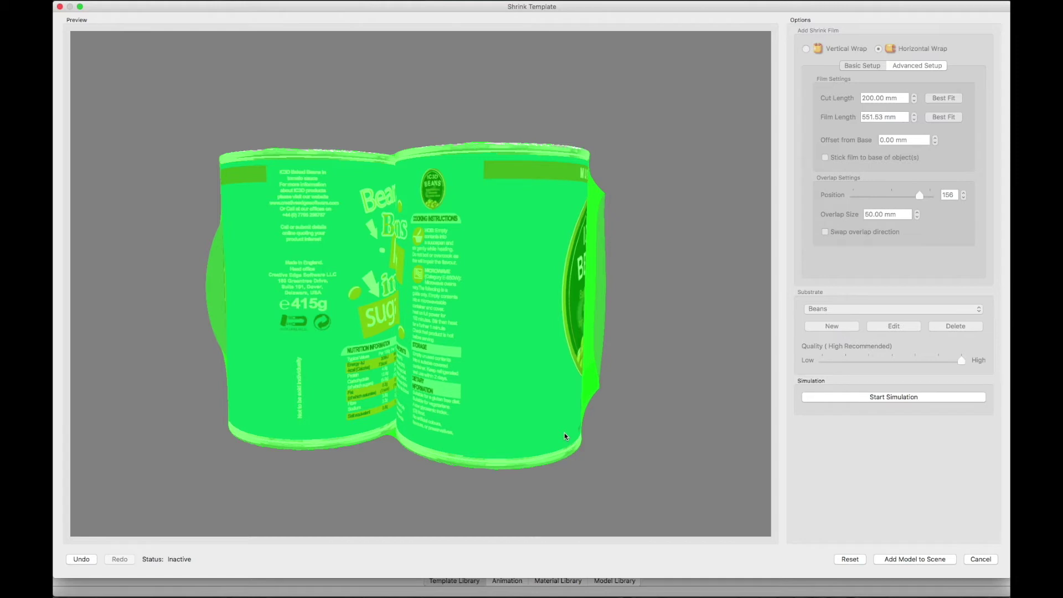
pyautogui.click(94, 560)
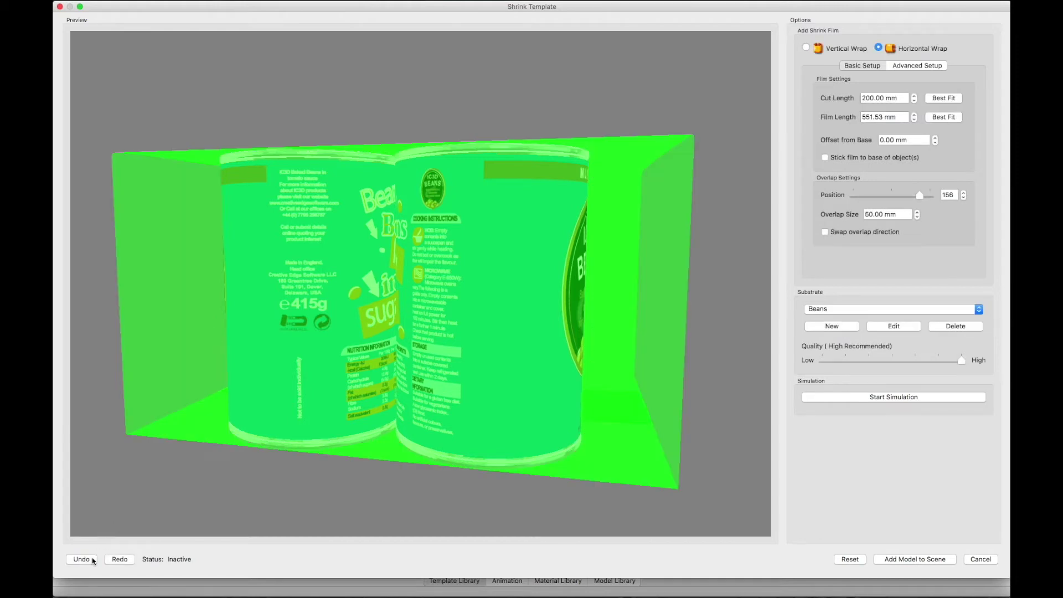
# Run the shrink simulation until the film fits tightly around the cans, and add the film model to the scene.
pyautogui.moveTo(904, 97); pyautogui.dragTo(861, 98)
pyautogui.moveTo(898, 214); pyautogui.dragTo(865, 214)
pyautogui.click(876, 396)
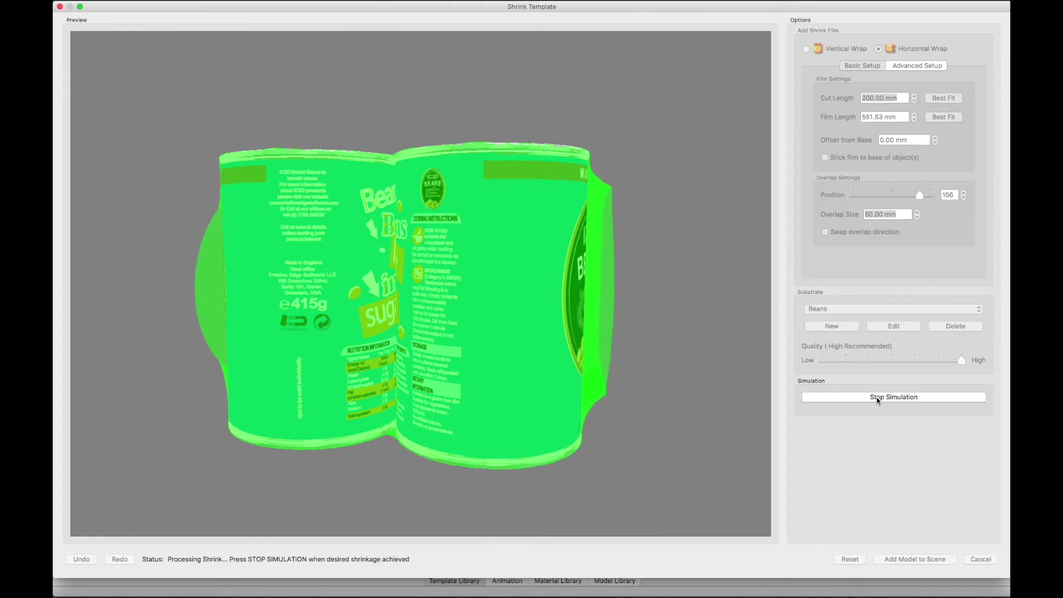
pyautogui.moveTo(314, 415); pyautogui.dragTo(551, 332)
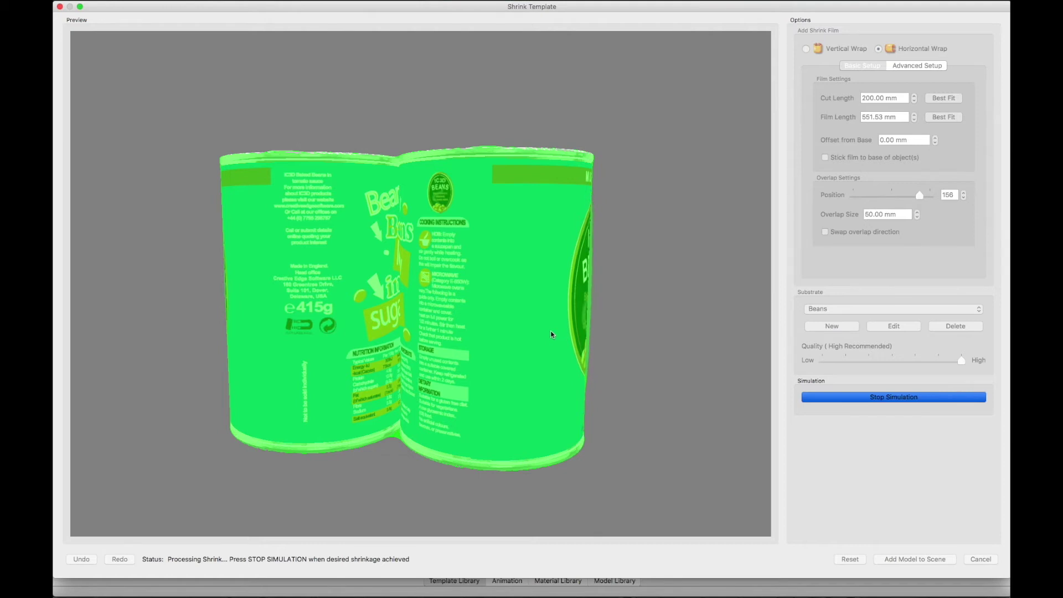
pyautogui.moveTo(548, 334); pyautogui.dragTo(546, 334)
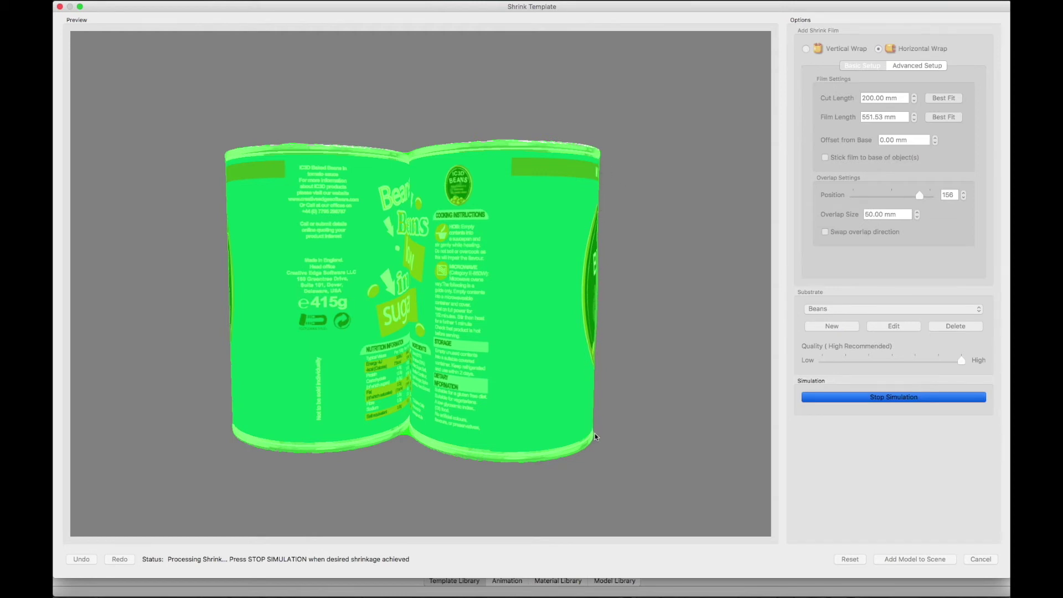
pyautogui.click(855, 399)
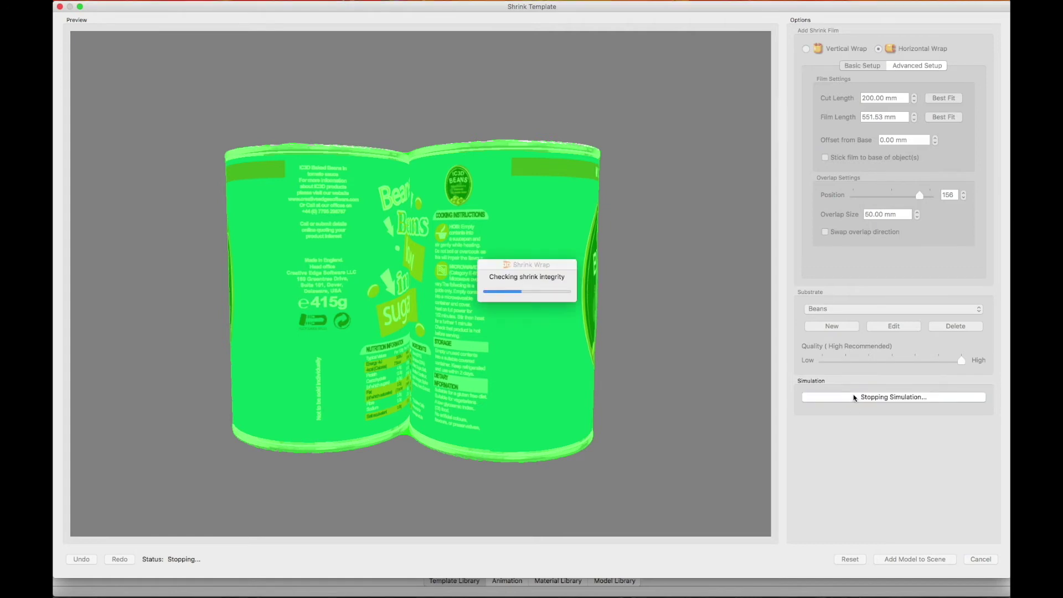
pyautogui.click(917, 560)
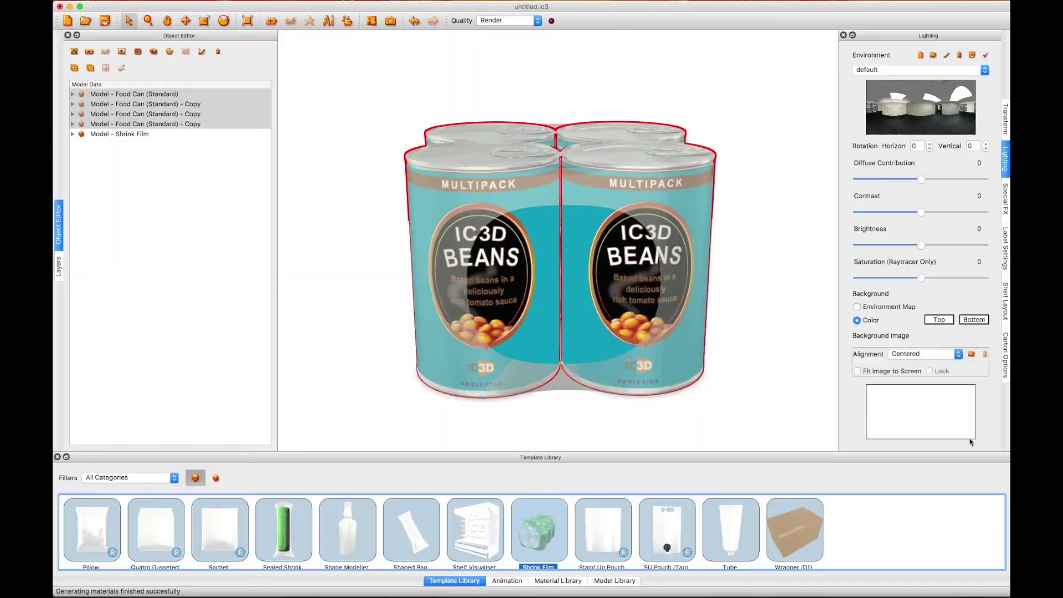
# Expand the Shrink Film model and open its New Material for editing.
pyautogui.moveTo(605, 290); pyautogui.dragTo(515, 272)
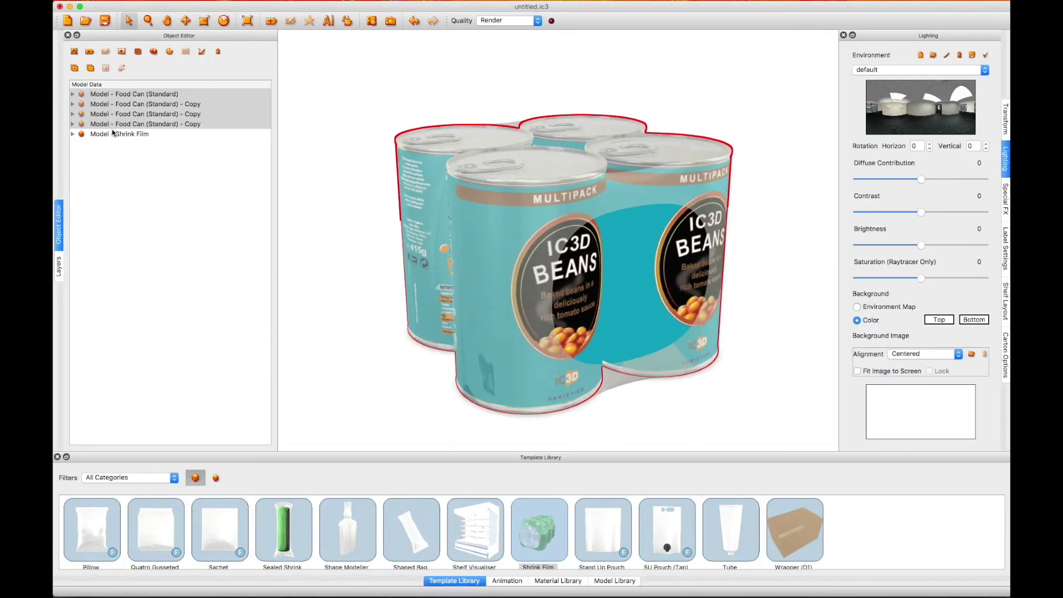
pyautogui.click(113, 135)
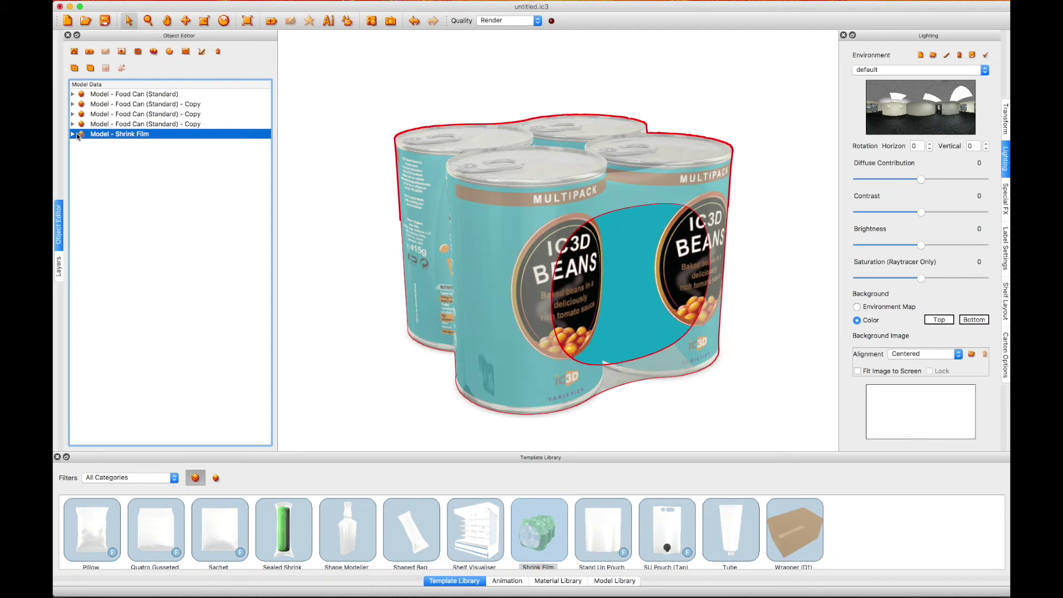
pyautogui.click(73, 134)
pyautogui.click(104, 145)
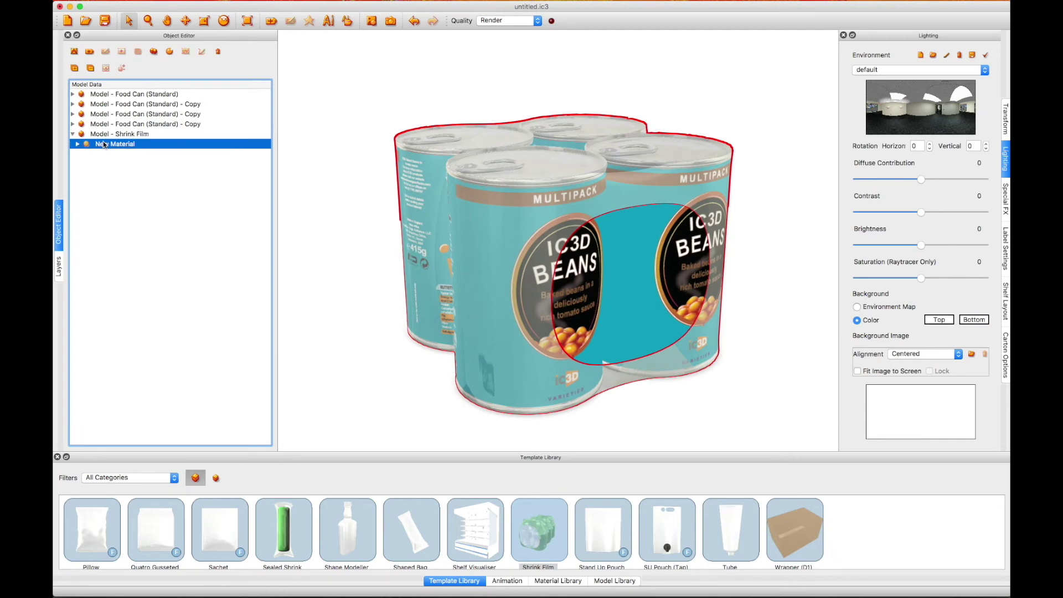
pyautogui.doubleClick(104, 144)
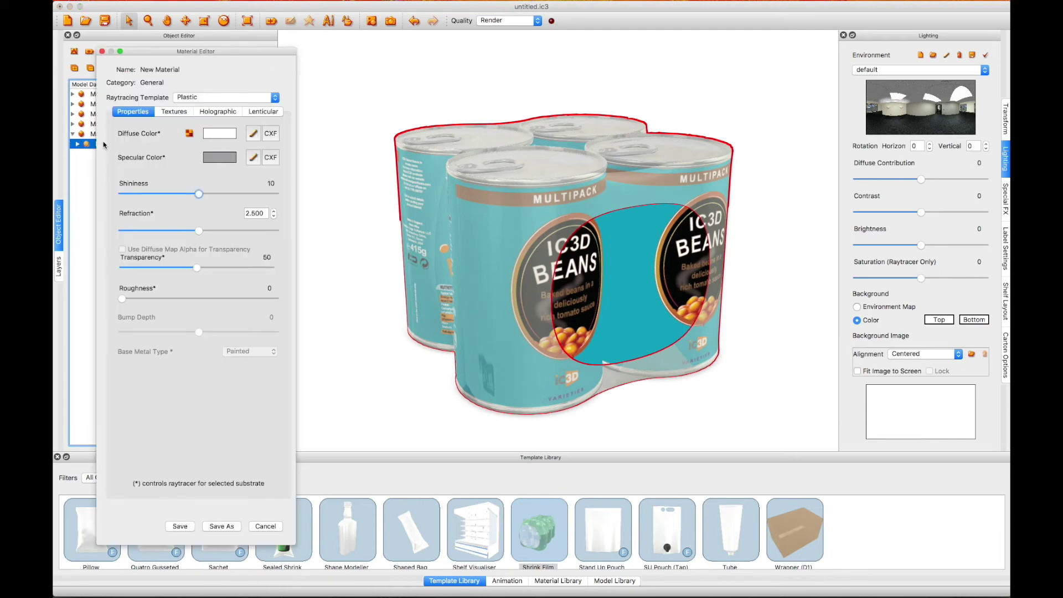
# Try out the film material's diffuse color, shininess and transparency settings, and save it with the film semi-transparent.
pyautogui.click(255, 134)
pyautogui.moveTo(263, 202); pyautogui.dragTo(333, 438)
pyautogui.click(331, 397)
pyautogui.moveTo(196, 268); pyautogui.dragTo(119, 267)
pyautogui.moveTo(198, 194); pyautogui.dragTo(192, 195)
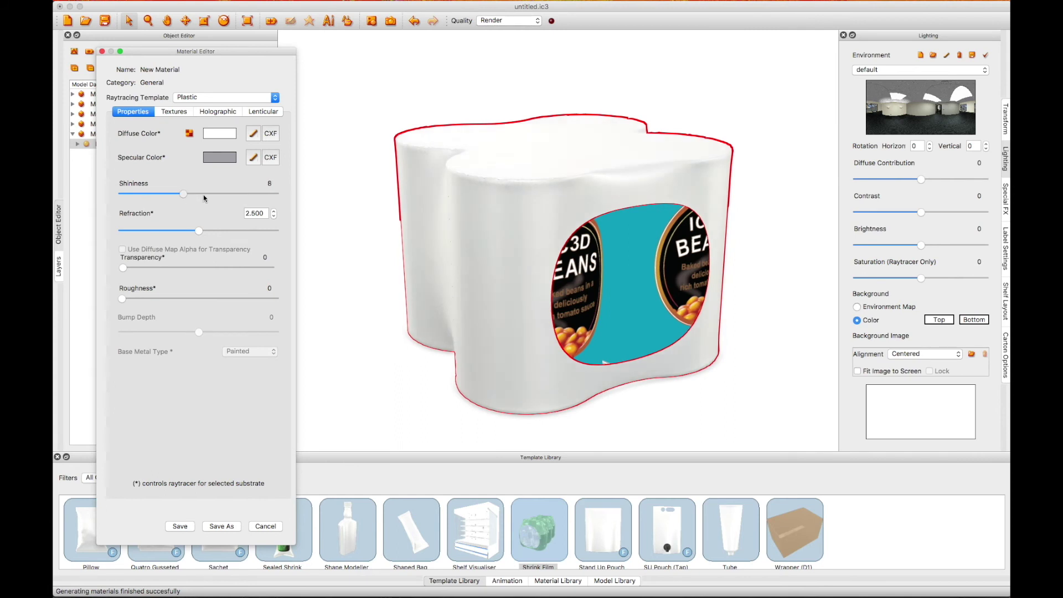
pyautogui.moveTo(157, 266); pyautogui.dragTo(204, 268)
pyautogui.click(180, 526)
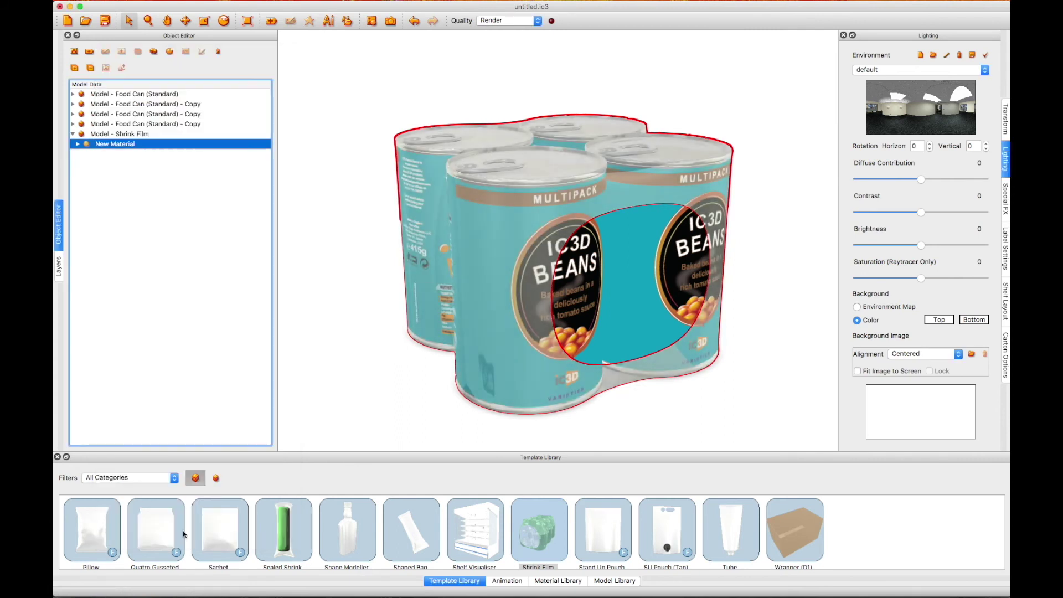
# Open the shrink film's artwork document in Illustrator and send the pasted beans multipack artwork to the 3D model.
pyautogui.click(328, 21)
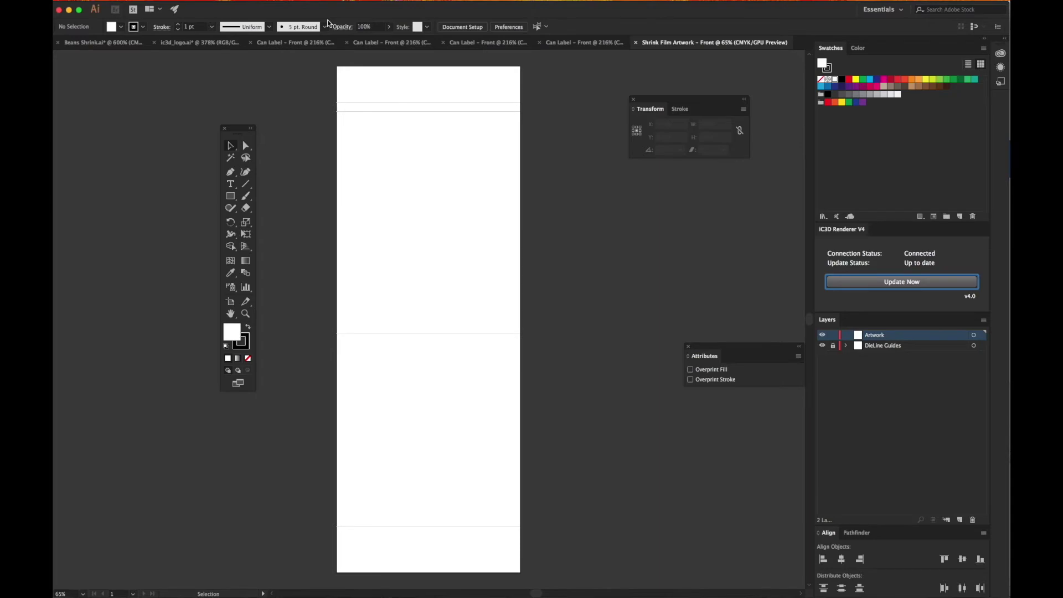
pyautogui.click(324, 45)
pyautogui.click(421, 45)
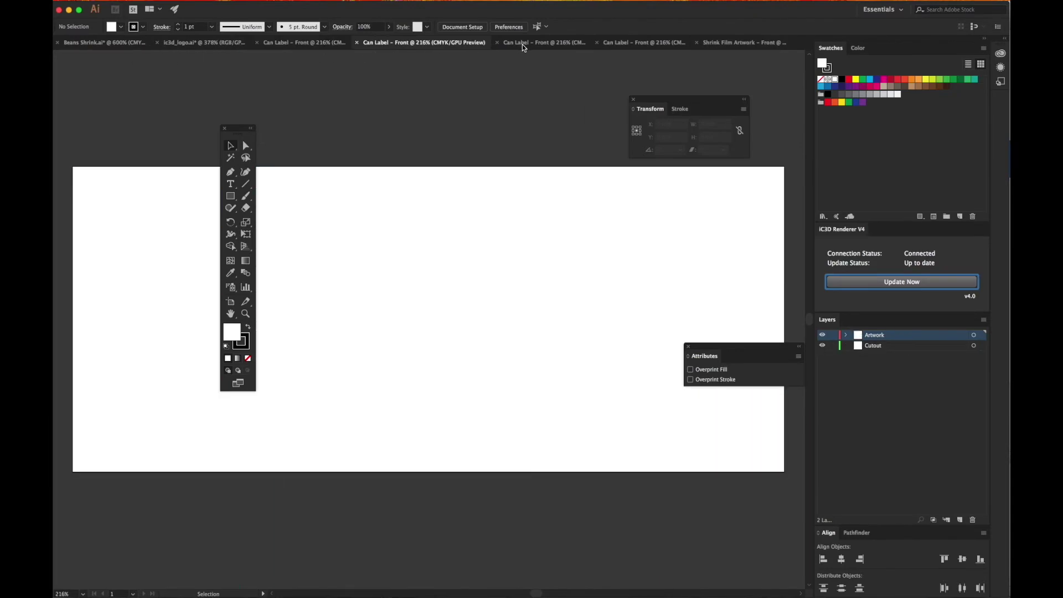
pyautogui.click(521, 46)
pyautogui.click(629, 47)
pyautogui.click(720, 44)
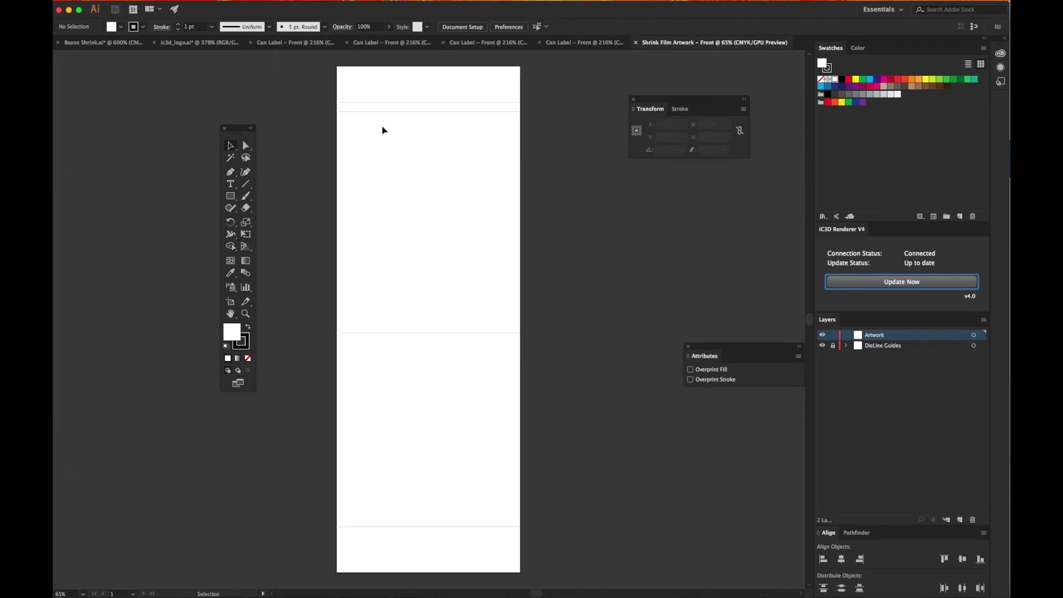
pyautogui.click(877, 284)
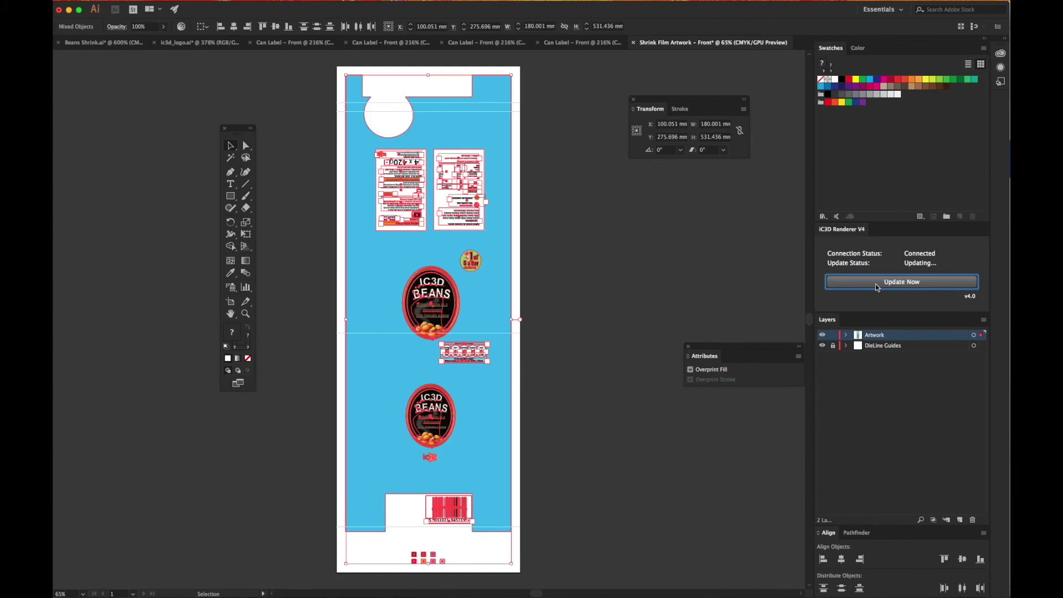